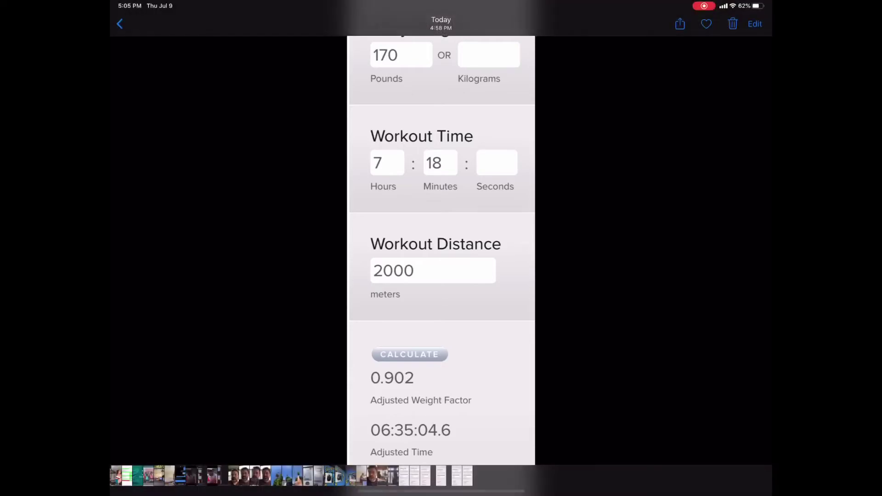
Advance to the next screenshot: 170 lb, 7:08 over 2000 m, factor 0.902, adjusted to 06:26:03.4.
left_click_drag(597, 249, 322, 249)
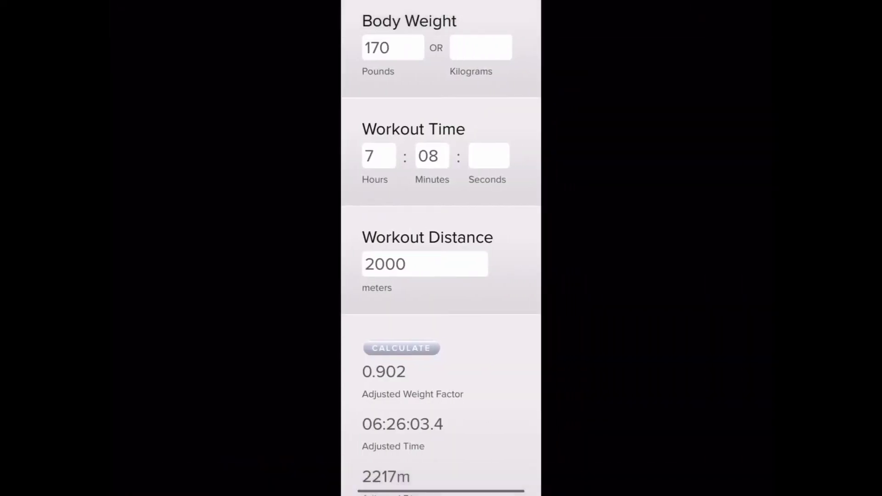